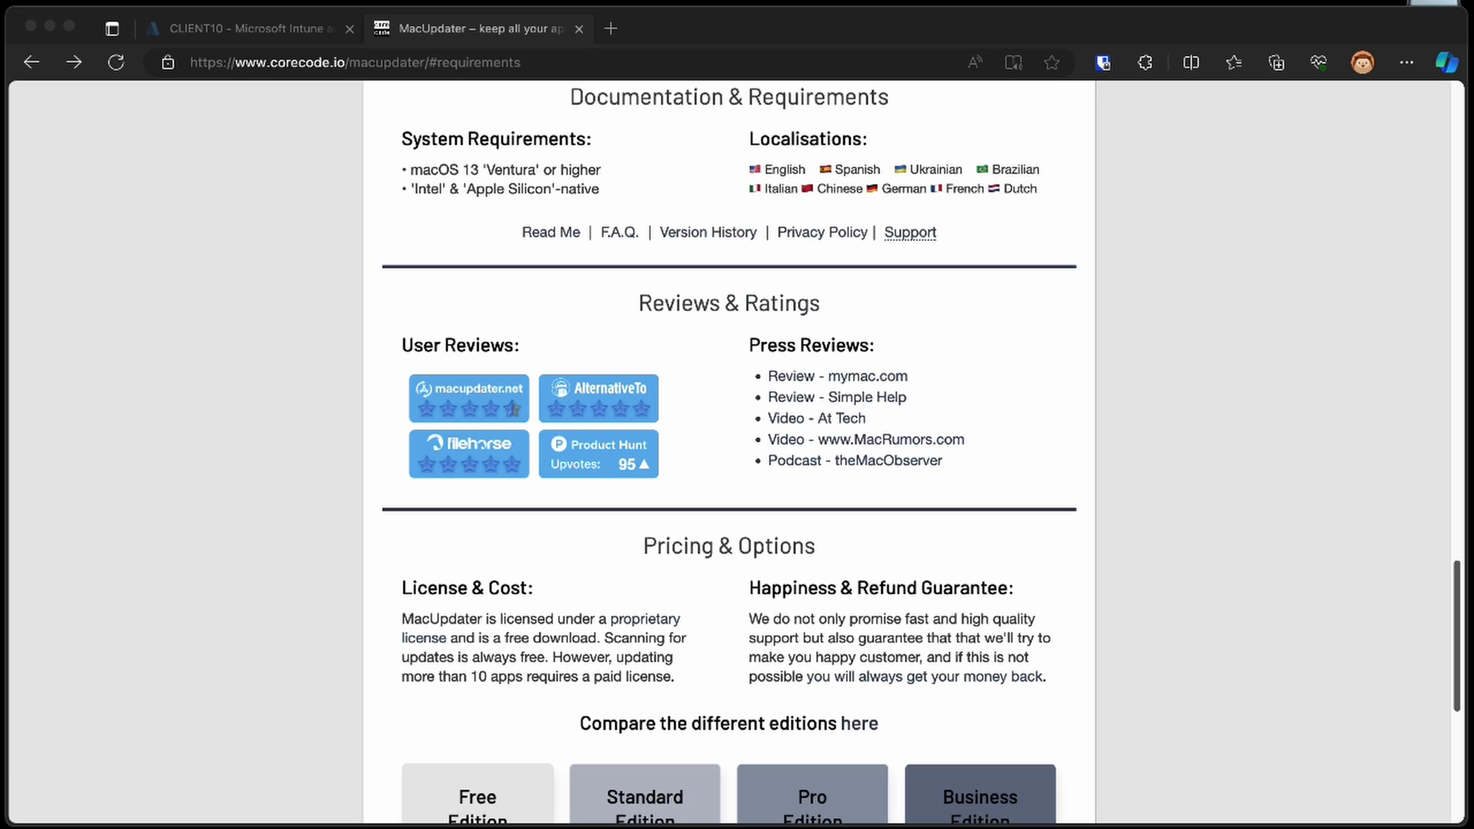
- Scroll the corecode.io MacUpdater page to its Pricing section, then switch to the MacUpdater app
{"action": "scroll", "coordinate": [367, 481], "scroll_direction": "up", "scroll_amount": 20}
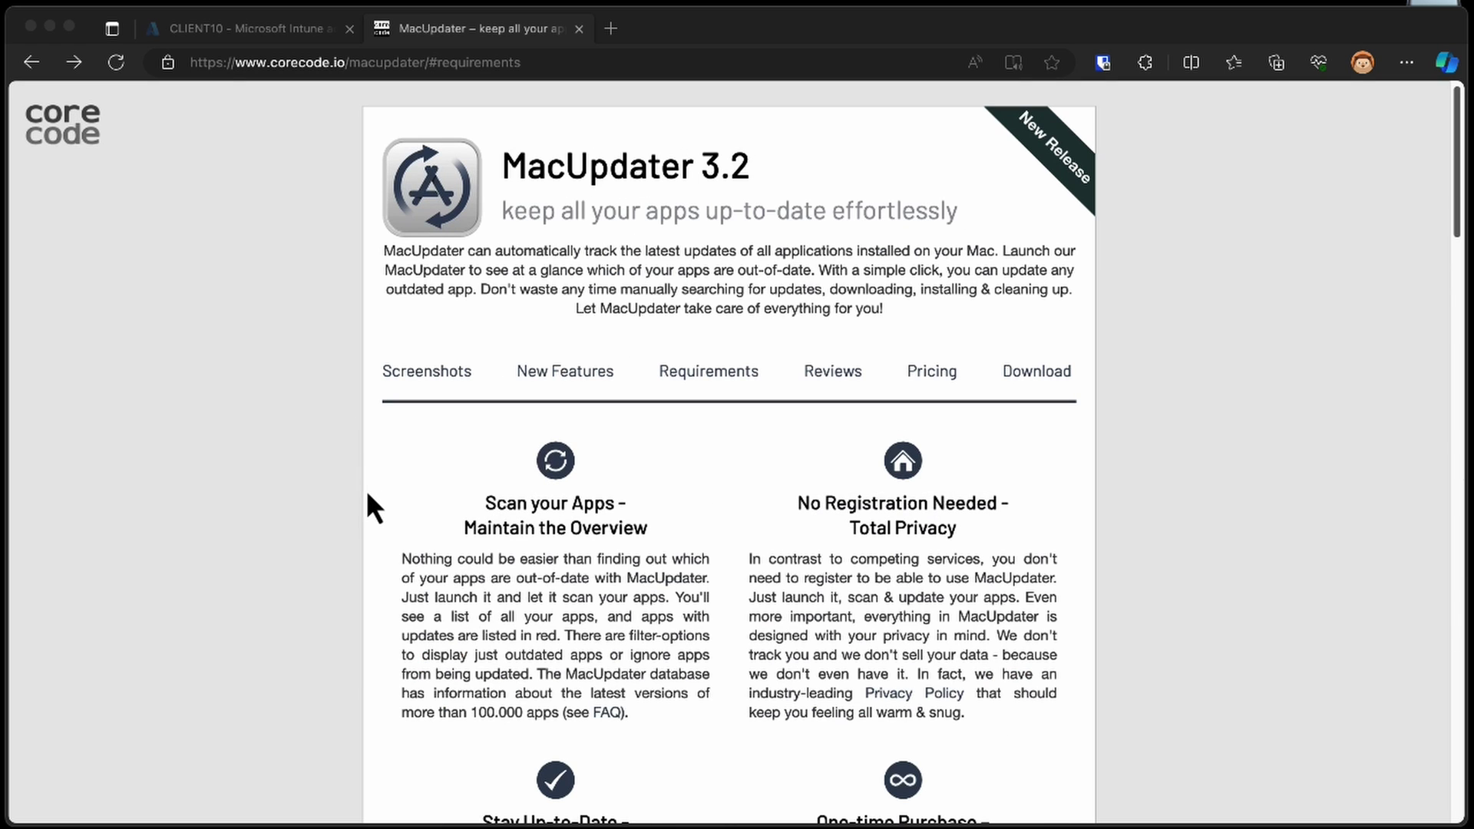
{"action": "left_click", "coordinate": [940, 370]}
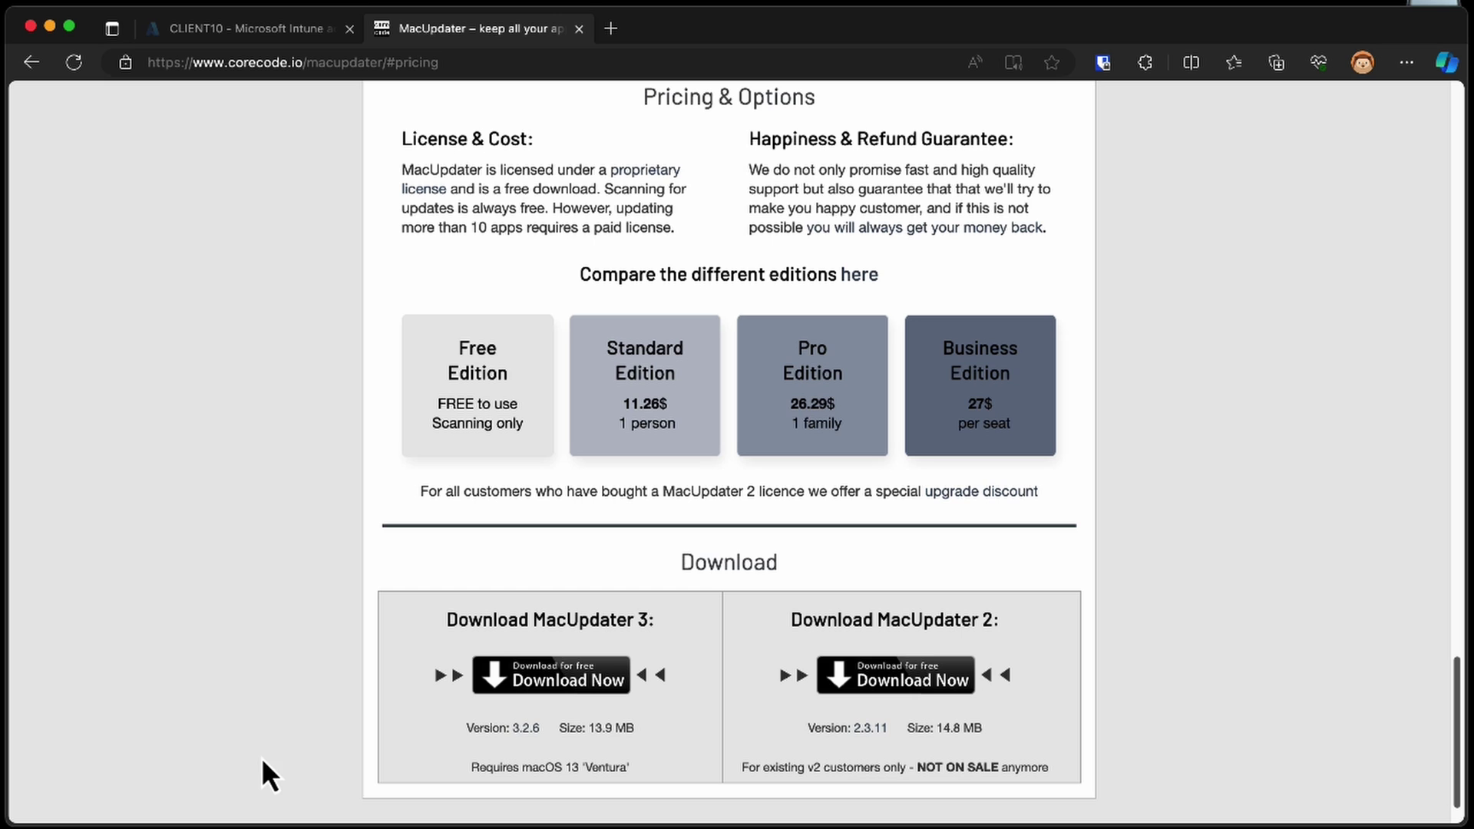
{"action": "key", "text": "super+Tab"}
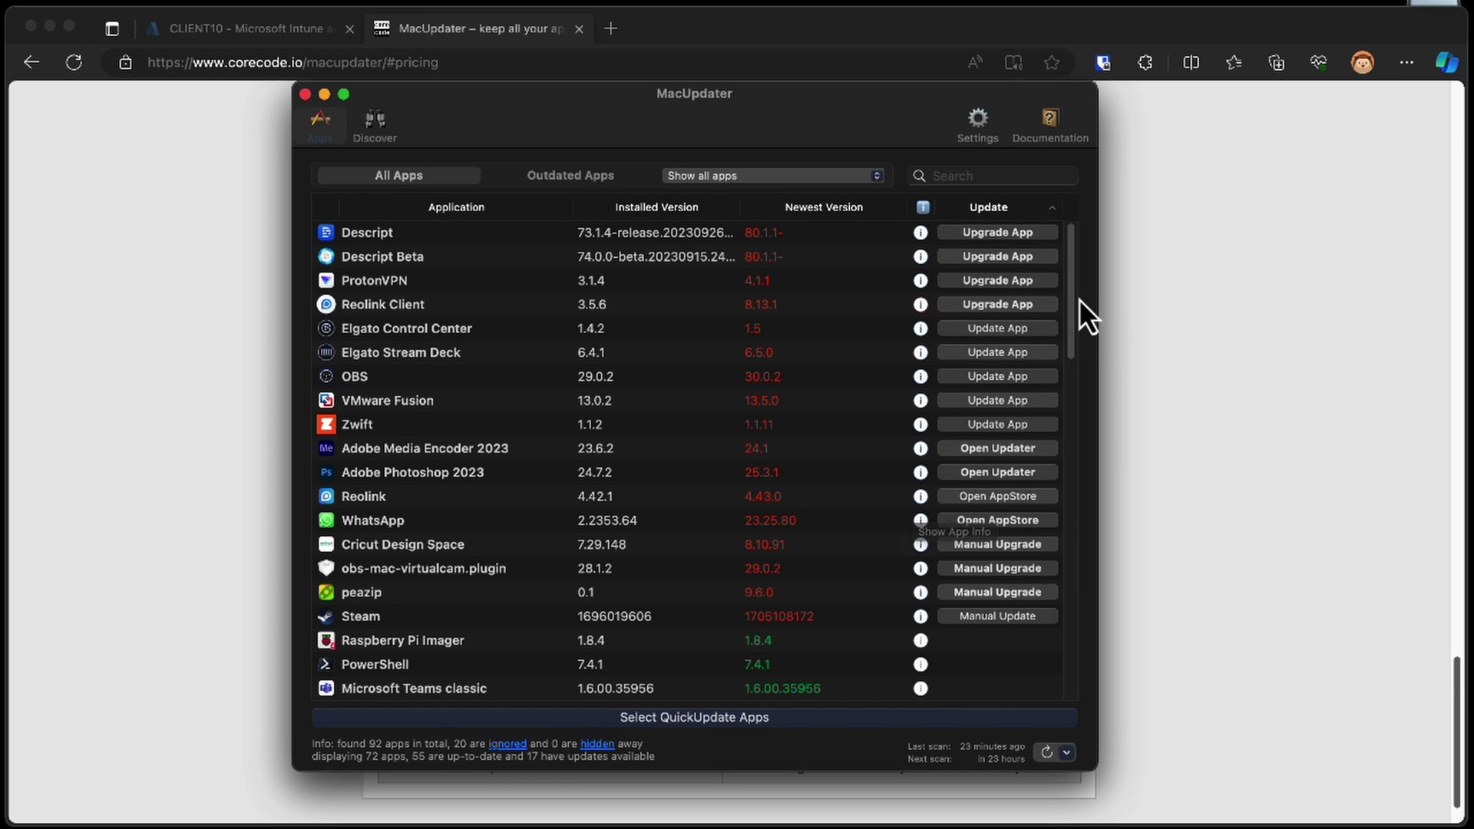
- Filter MacUpdater to the Outdated Apps tab, showing the 17 apps from Descript to Steam
{"action": "mouse_move", "coordinate": [1079, 298]}
{"action": "left_mouse_down"}
{"action": "mouse_move", "coordinate": [1066, 497]}
{"action": "mouse_move", "coordinate": [1068, 283]}
{"action": "left_mouse_up"}
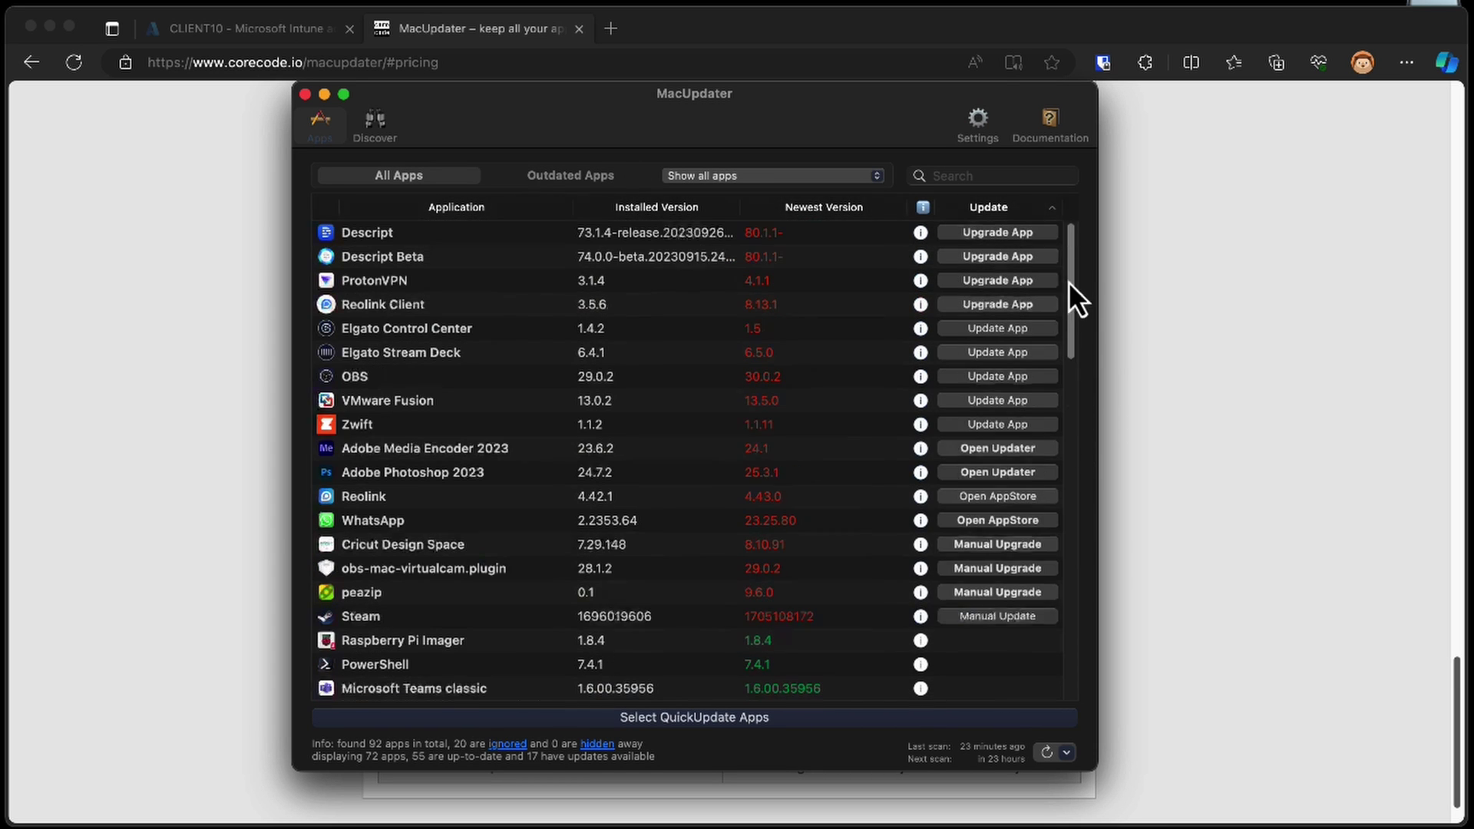
{"action": "left_click", "coordinate": [608, 178]}
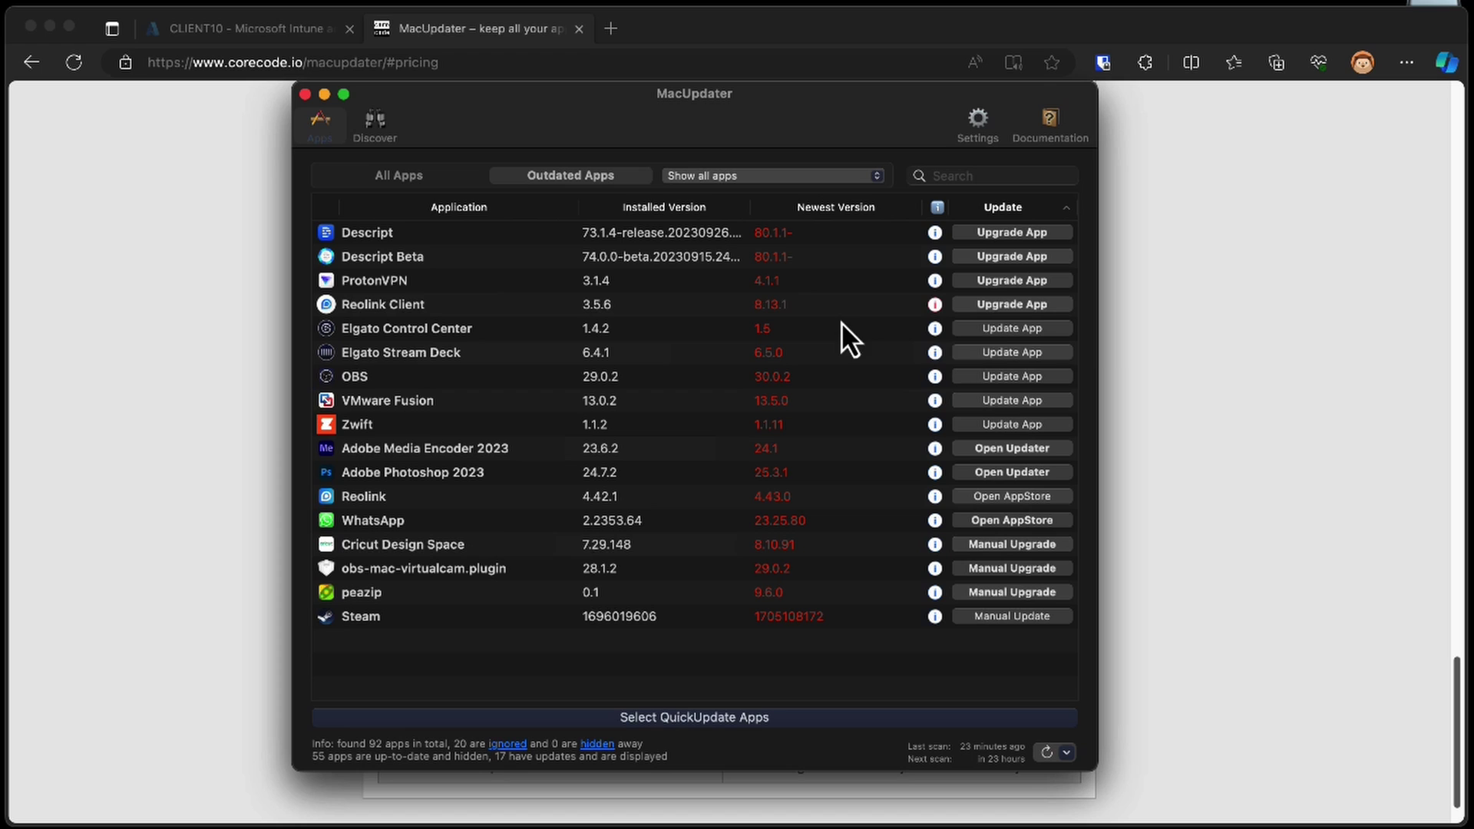
- Update Elgato Control Center (Quit & Update), Elgato Stream Deck and VMware Fusion
{"action": "left_click", "coordinate": [1012, 329]}
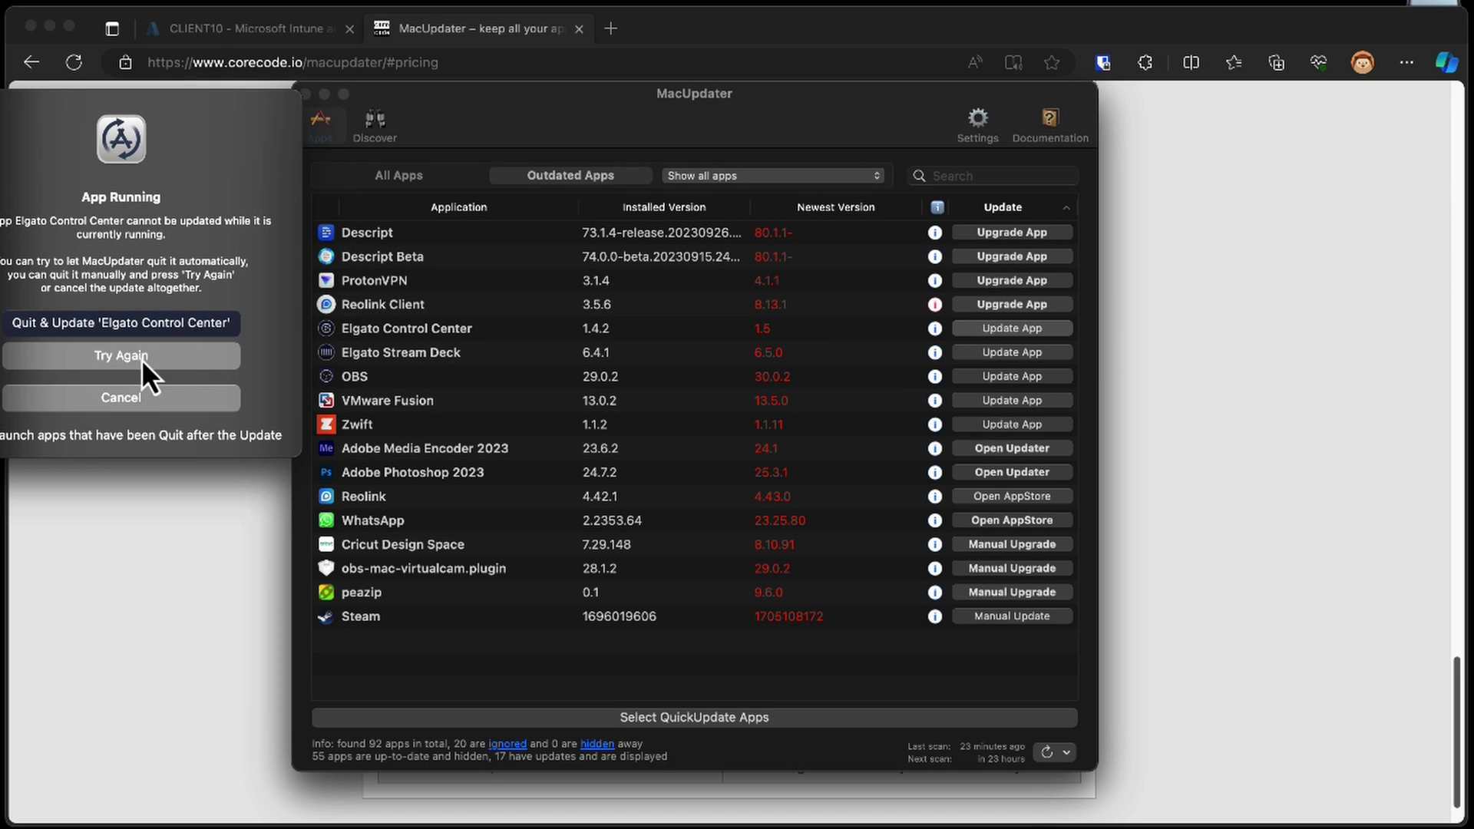
{"action": "left_click", "coordinate": [140, 329]}
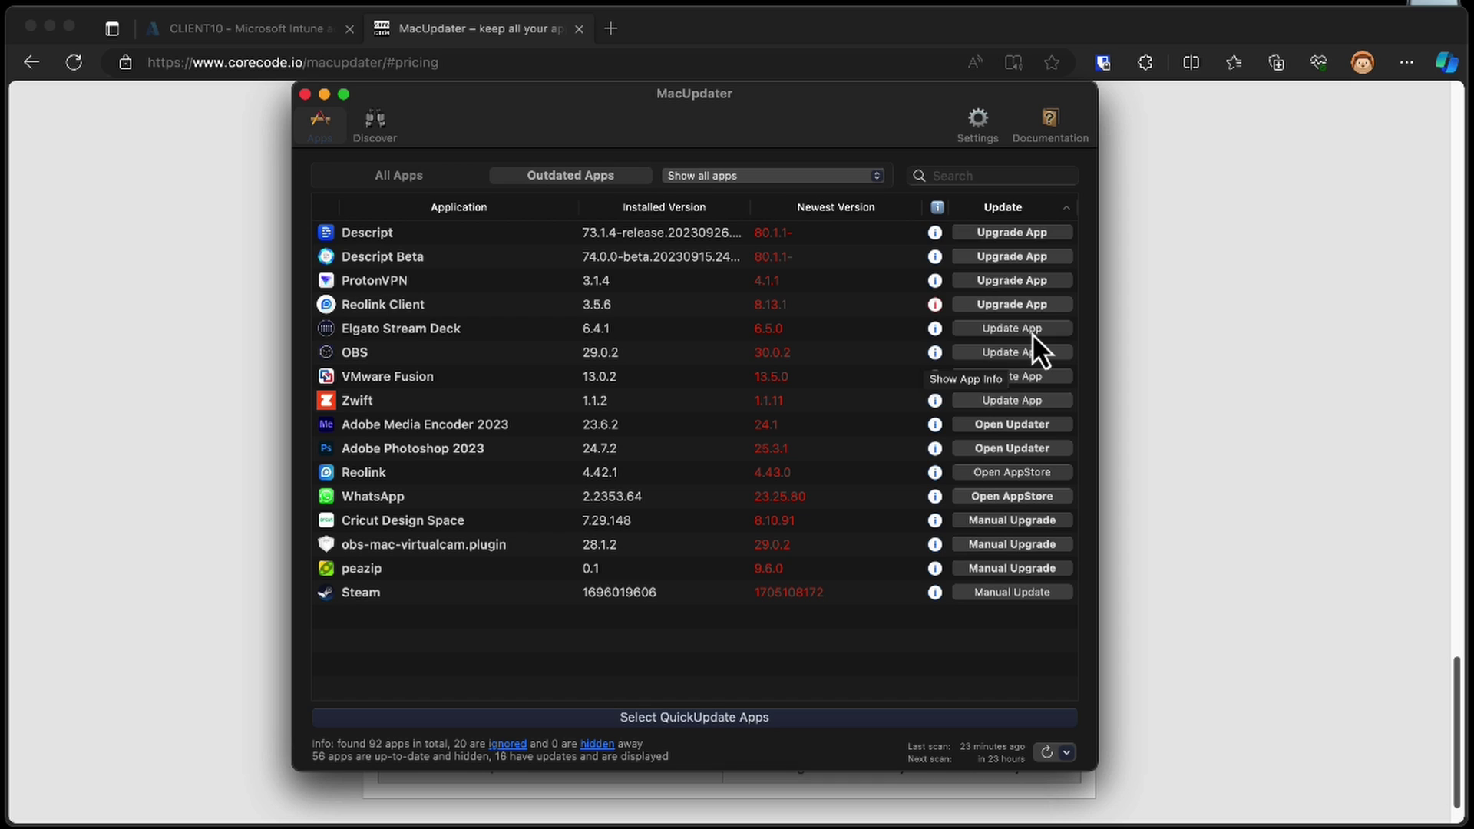
{"action": "left_click", "coordinate": [1032, 333]}
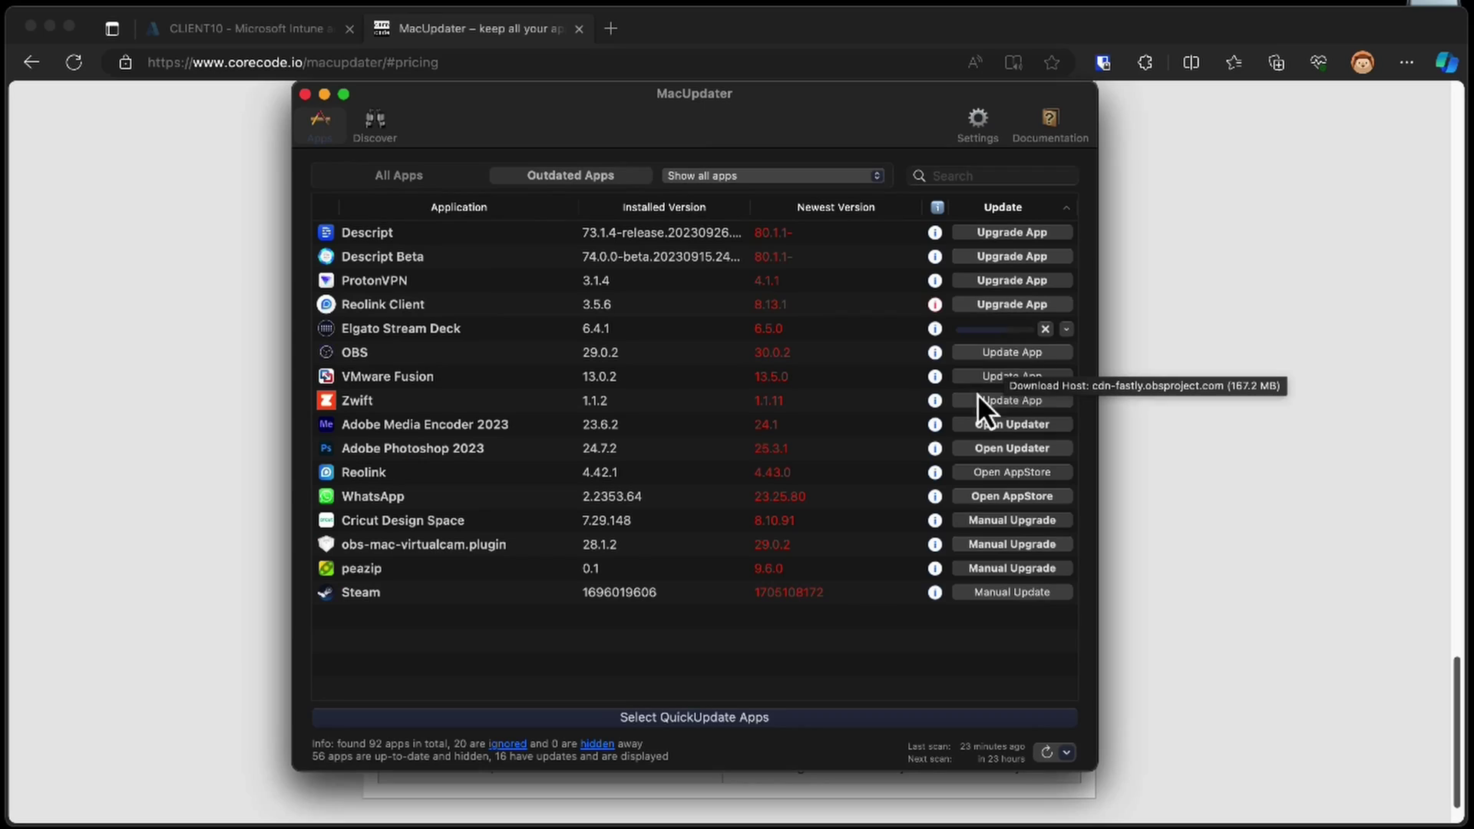
{"action": "left_click", "coordinate": [1006, 383]}
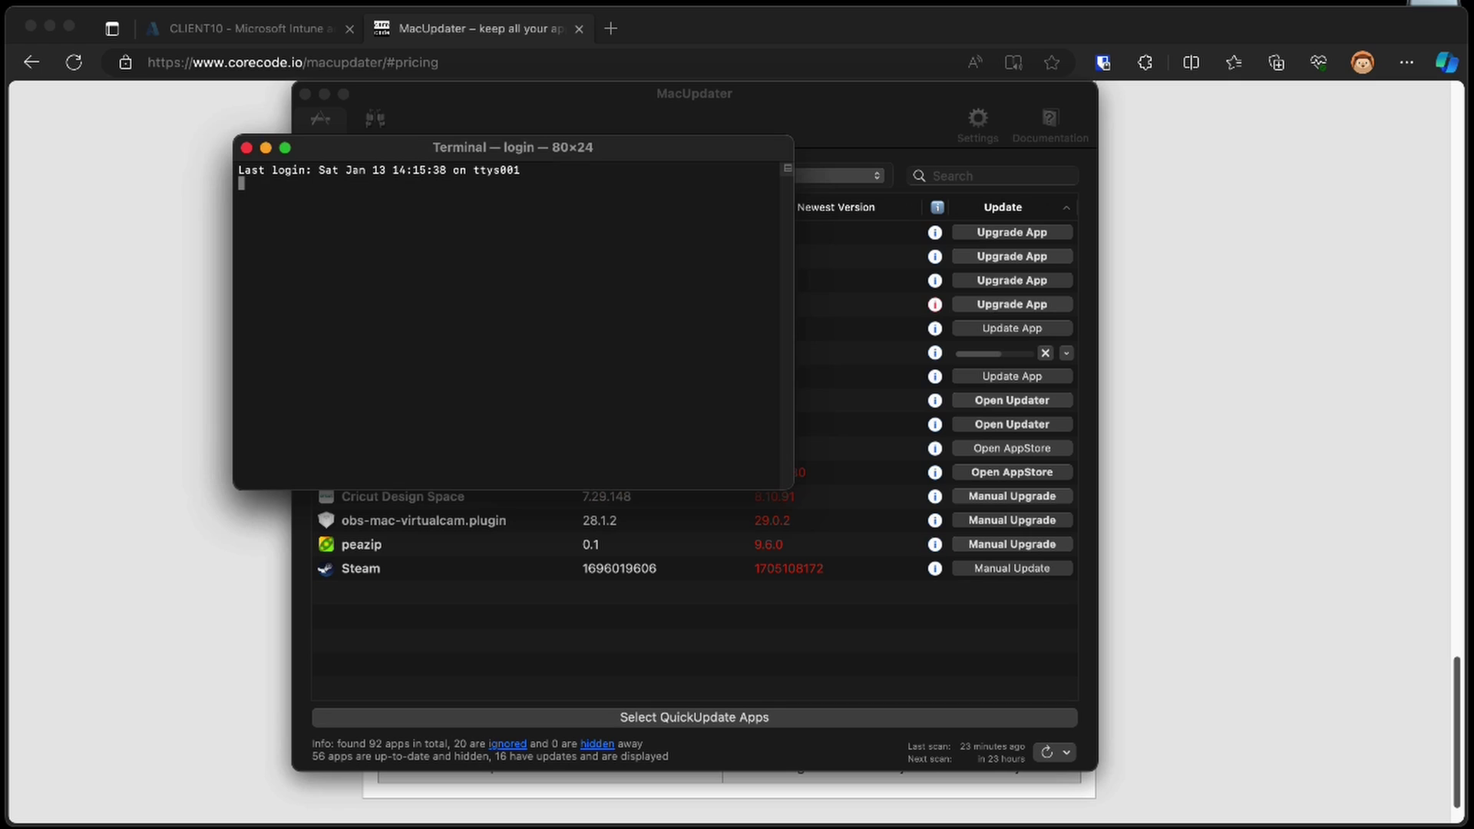
- Run /Applications/MacUpdater.app/Contents/Resources/macupdater_client list in the repositioned Terminal window
{"action": "left_click_drag", "start_coordinate": [517, 155], "coordinate": [611, 159]}
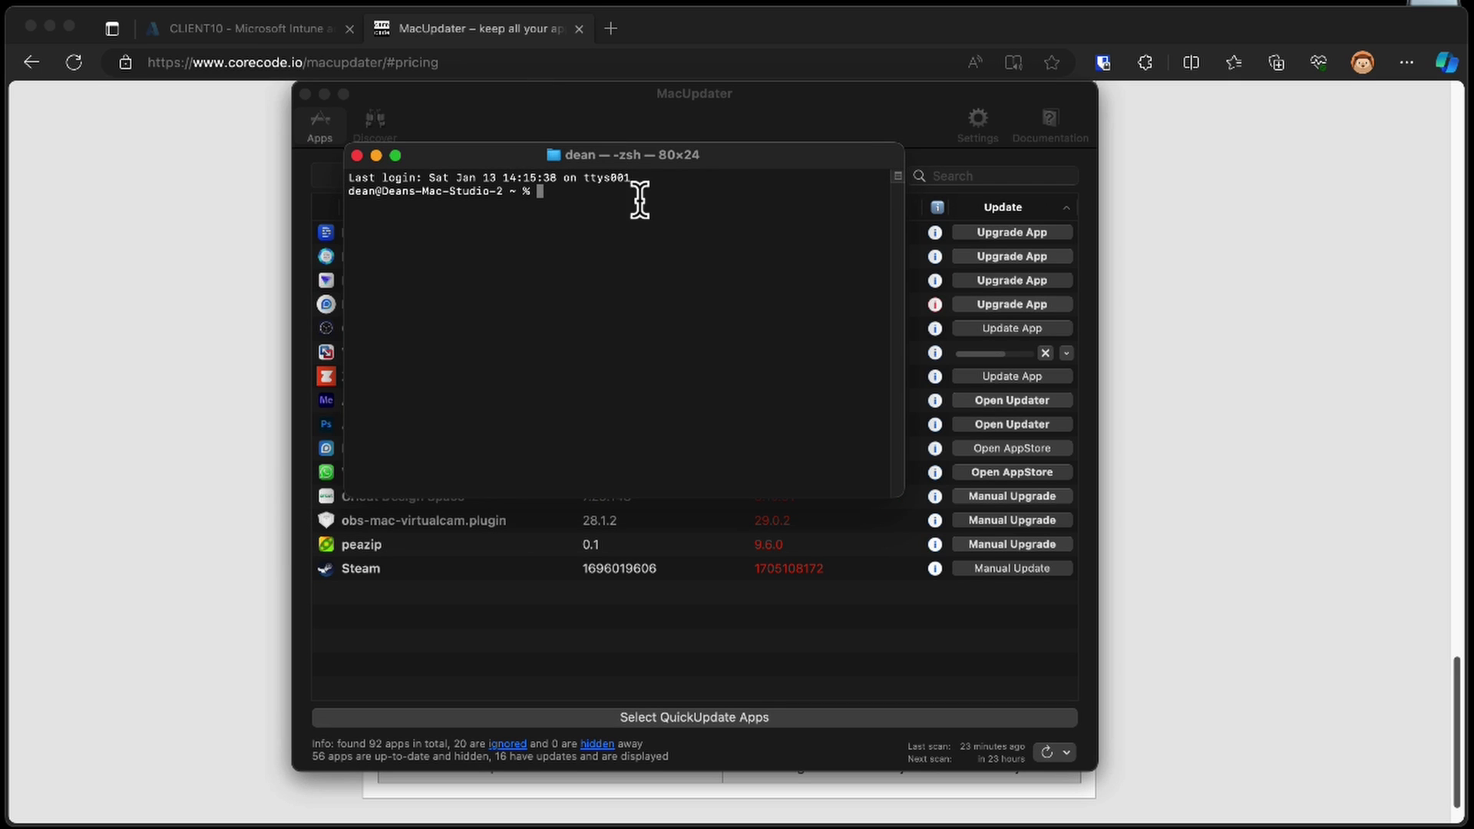
{"action": "type", "text": "/Applications/MacUpdater.app/Contents/Resources/macupdater_client list"}
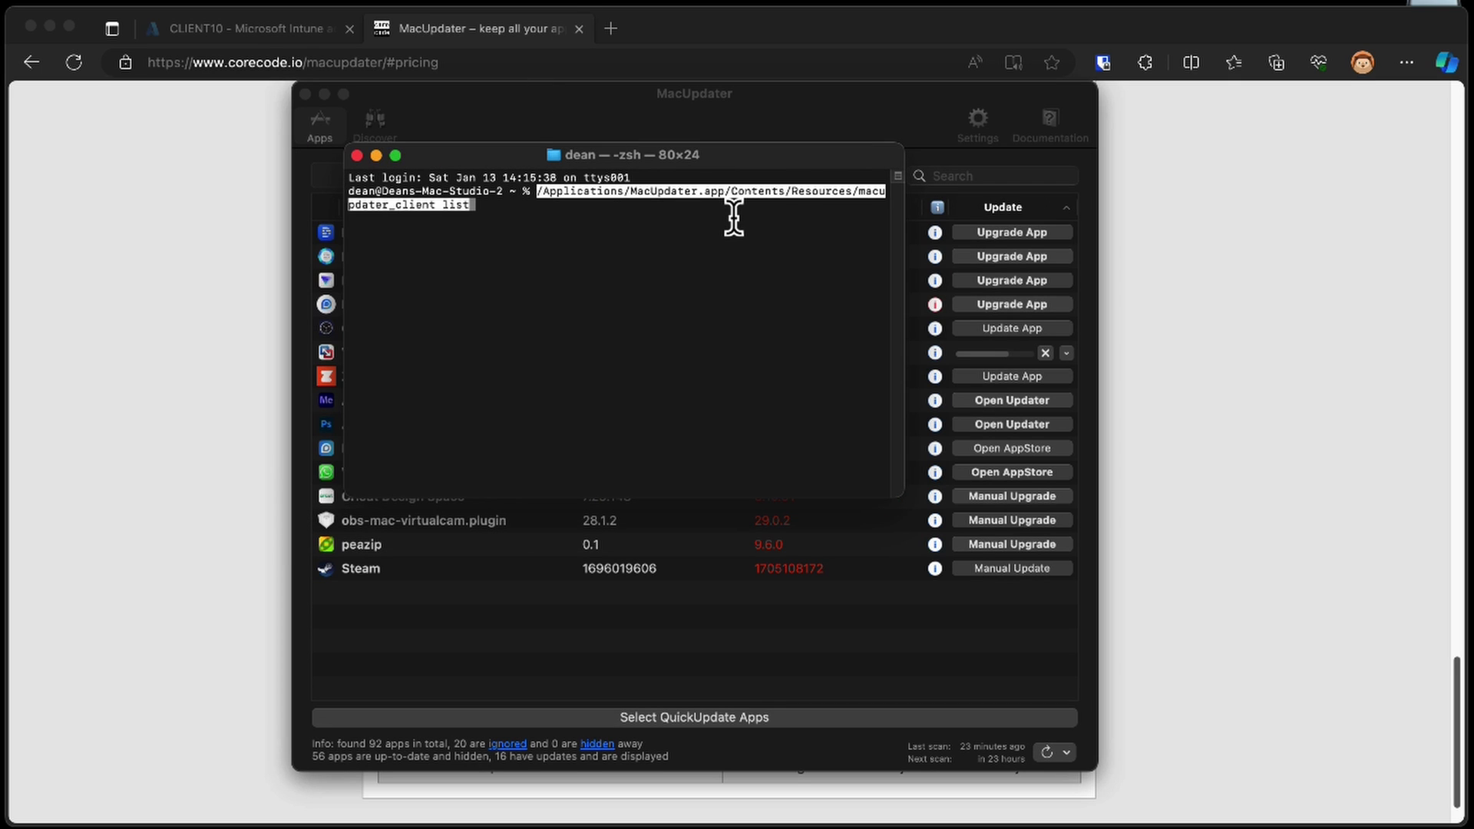
{"action": "key", "text": "Return"}
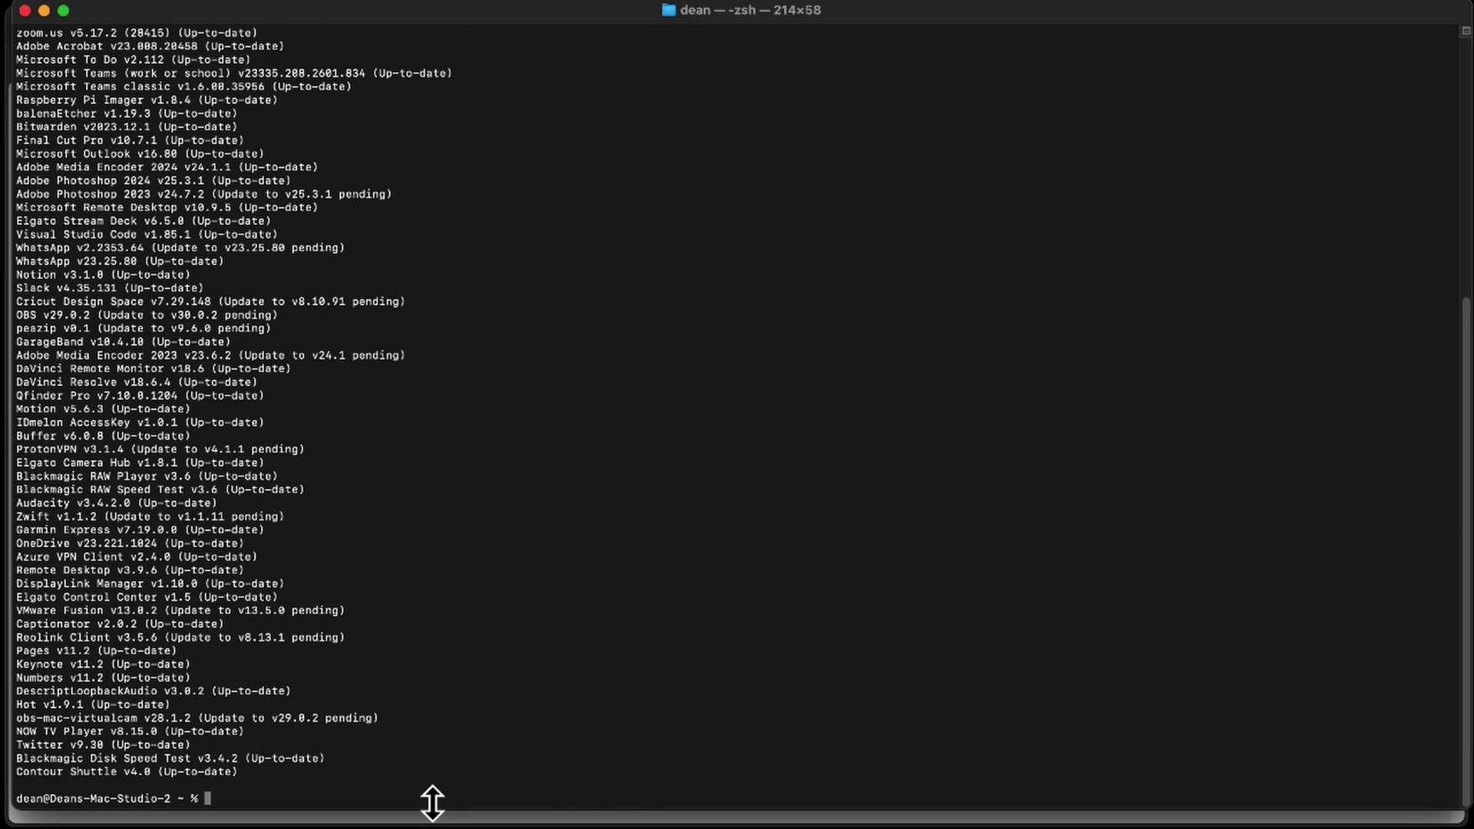
- Rerun the list command with the invalid --ignore-uptodate-apps option, which prints usage help
{"action": "key", "text": "Up"}
{"action": "type", "text": "--"}
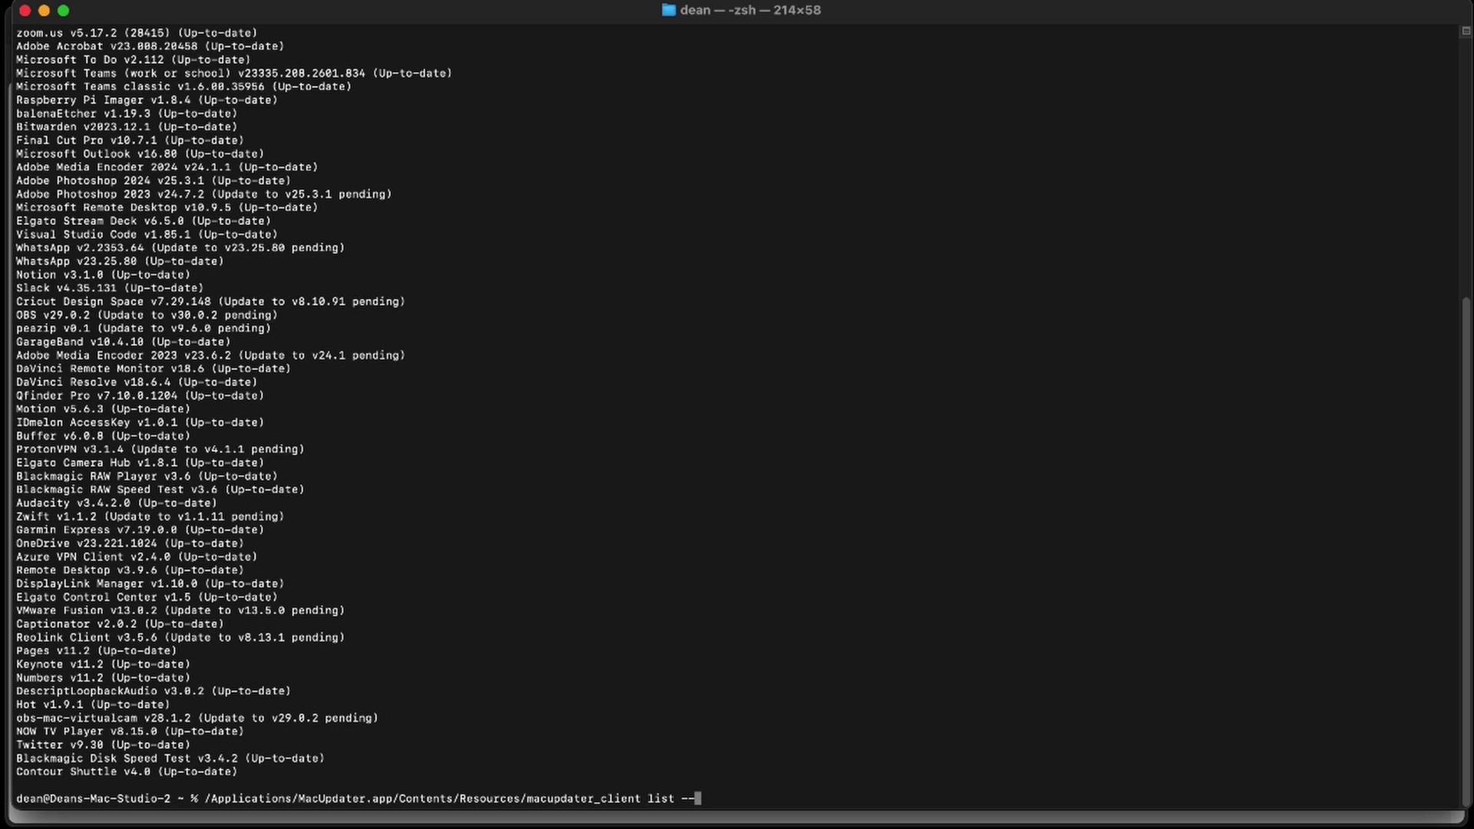
{"action": "type", "text": "ignore-uptodate-apps"}
{"action": "key", "text": "Return"}
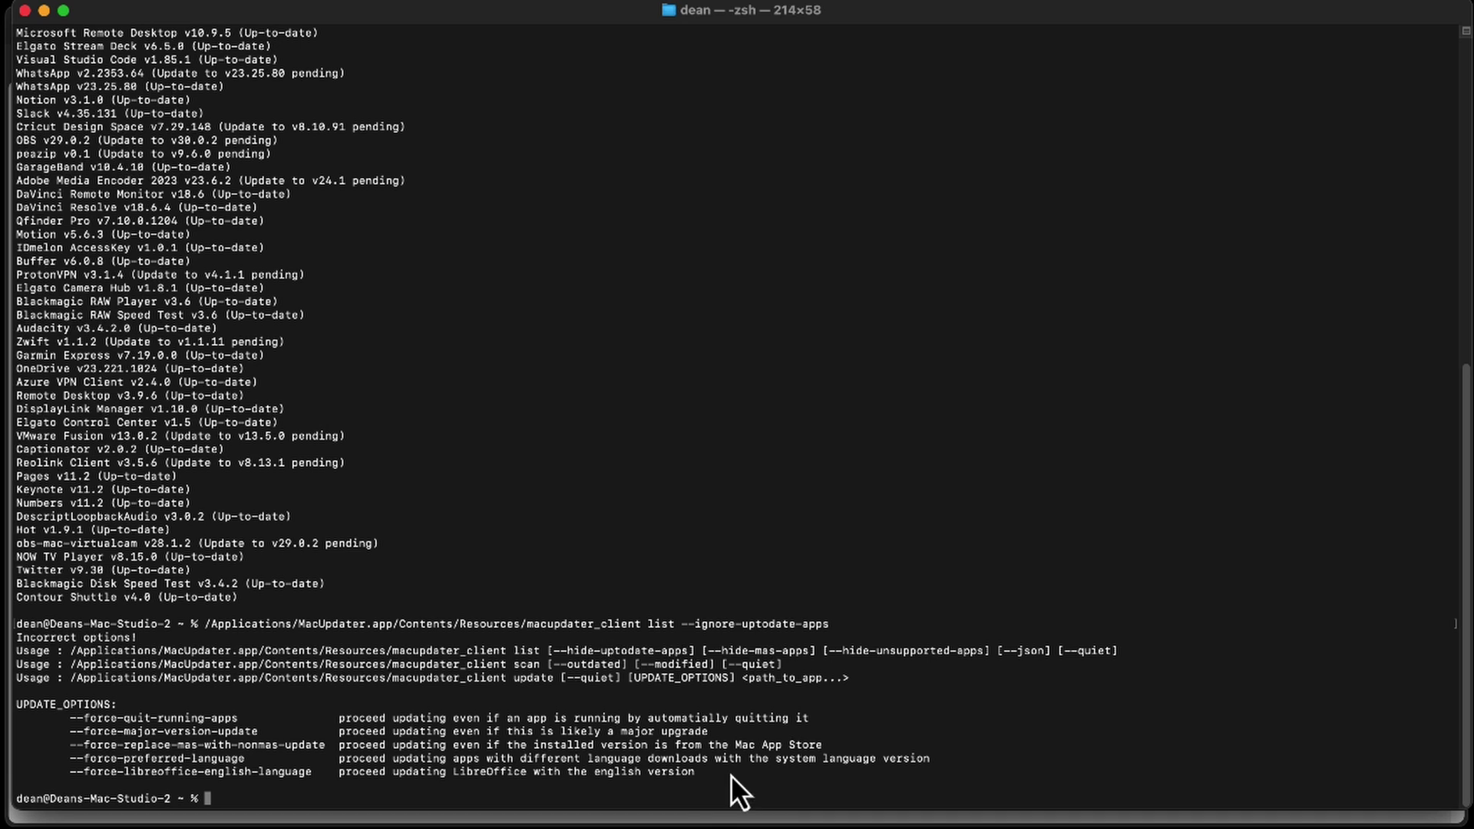
- Change the option to --hide-uptodate-apps to list only the 14 apps with pending updates
{"action": "key", "text": "Up"}
{"action": "key", "text": "Left"}
{"action": "key", "text": "Left"}
{"action": "key", "text": "Left"}
{"action": "key", "text": "Left"}
{"action": "key", "text": "Left"}
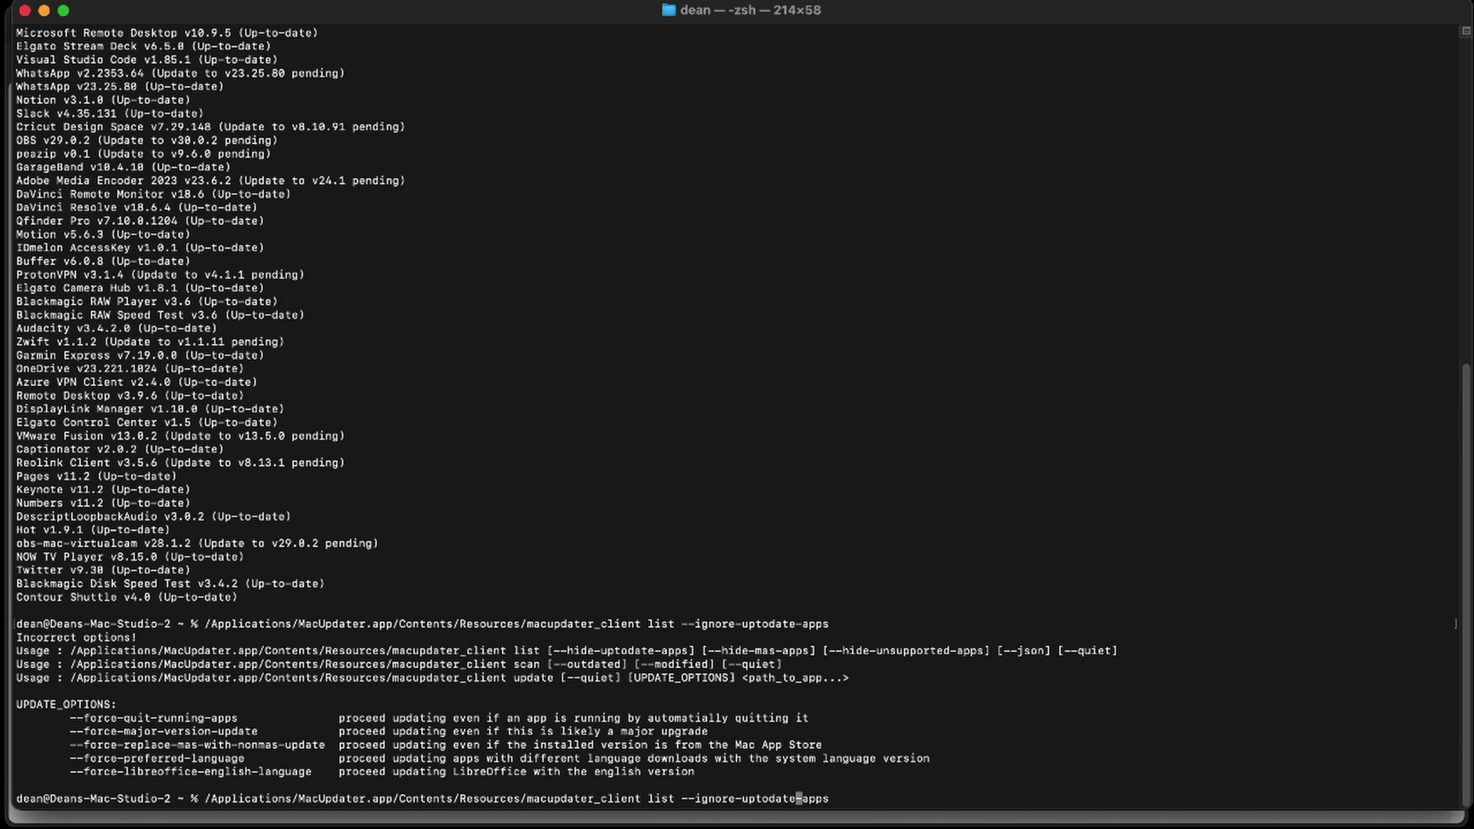
{"action": "key", "text": "Left"}
{"action": "key", "text": "Left"}
{"action": "key", "text": "Left"}
{"action": "key", "text": "Left"}
{"action": "key", "text": "Left"}
{"action": "key", "text": "Left"}
{"action": "key", "text": "Left"}
{"action": "key", "text": "Left"}
{"action": "key", "text": "Left"}
{"action": "key", "text": "BackSpace"}
{"action": "key", "text": "BackSpace"}
{"action": "key", "text": "BackSpace"}
{"action": "key", "text": "BackSpace"}
{"action": "key", "text": "BackSpace"}
{"action": "key", "text": "BackSpace"}
{"action": "type", "text": "hide"}
{"action": "key", "text": "Return"}
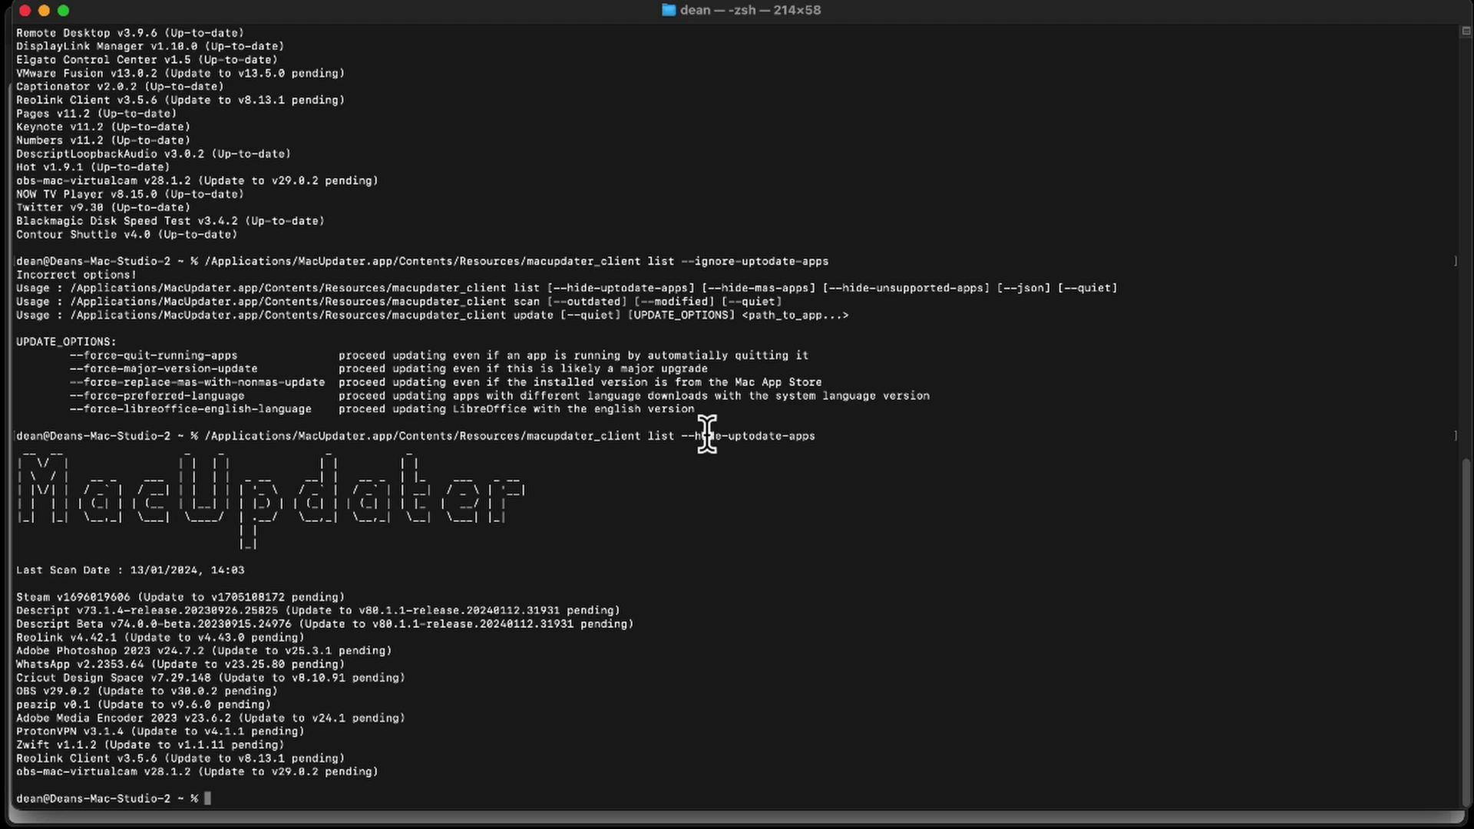
- Replace 'list --hide-uptodate-apps' with 'scan' and run macupdater_client scan until Done Scanning
{"action": "key", "text": "Up"}
{"action": "key", "text": "Left"}
{"action": "key", "text": "Left"}
{"action": "key", "text": "Left"}
{"action": "key", "text": "Left"}
{"action": "key", "text": "Left"}
{"action": "key", "text": "Left"}
{"action": "key", "text": "Left"}
{"action": "key", "text": "Left"}
{"action": "key", "text": "Left"}
{"action": "key", "text": "Left"}
{"action": "key", "text": "Left"}
{"action": "key", "text": "Left"}
{"action": "key", "text": "Left"}
{"action": "key", "text": "Left"}
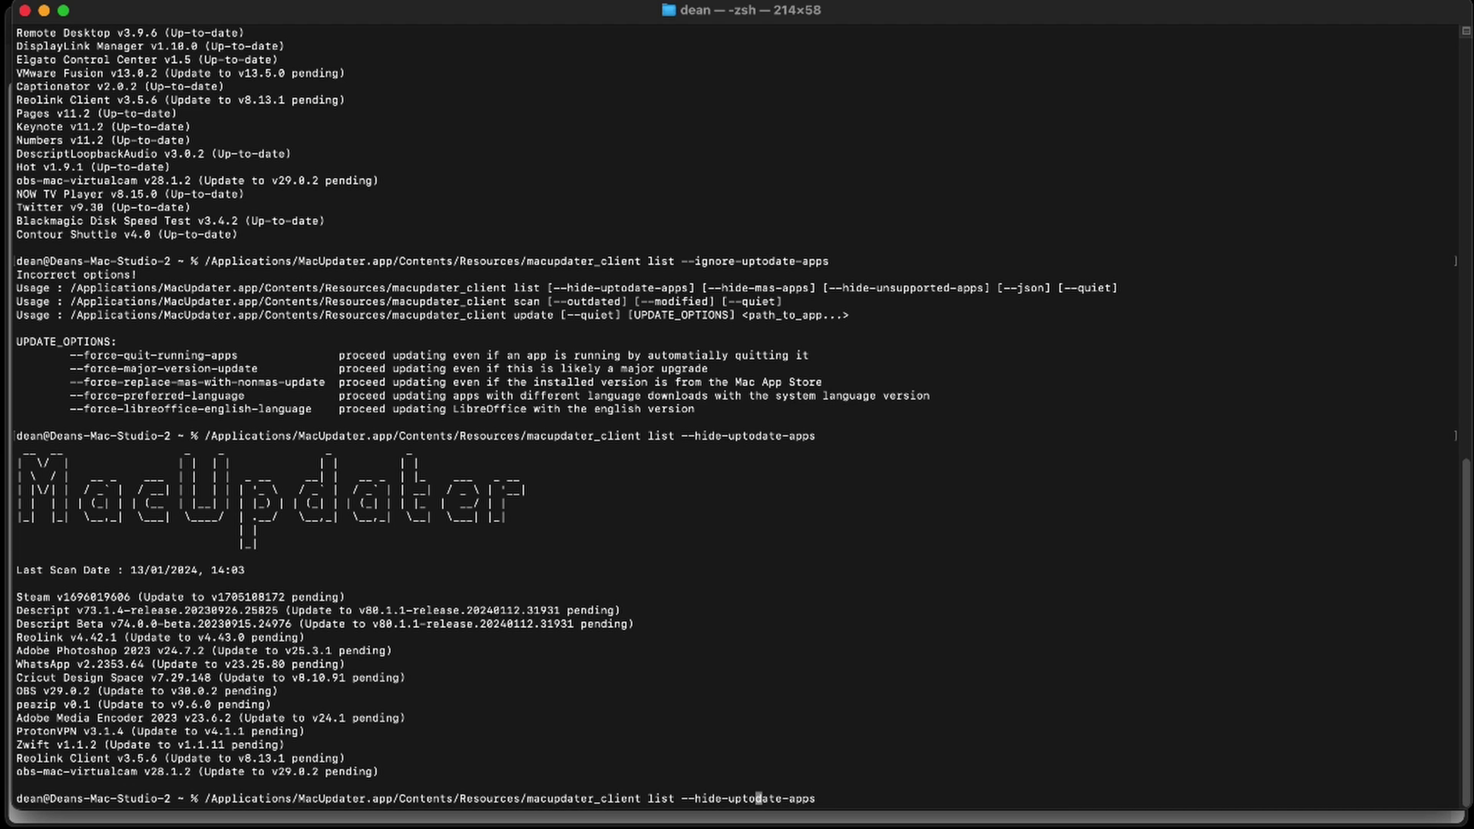
{"action": "key", "text": "Left"}
{"action": "key", "text": "Left"}
{"action": "key", "text": "Left"}
{"action": "key", "text": "Left"}
{"action": "key", "text": "Left"}
{"action": "key", "text": "Left"}
{"action": "key", "text": "Left"}
{"action": "key", "text": "Left"}
{"action": "key", "text": "Left"}
{"action": "key", "text": "Left"}
{"action": "key", "text": "Left"}
{"action": "key", "text": "Left"}
{"action": "key", "text": "Delete"}
{"action": "key", "text": "Delete"}
{"action": "key", "text": "Delete"}
{"action": "key", "text": "Delete"}
{"action": "key", "text": "Delete"}
{"action": "key", "text": "Delete"}
{"action": "key", "text": "Delete"}
{"action": "key", "text": "Delete"}
{"action": "key", "text": "Delete"}
{"action": "key", "text": "Delete"}
{"action": "key", "text": "Delete"}
{"action": "key", "text": "Delete"}
{"action": "key", "text": "Delete"}
{"action": "key", "text": "Delete"}
{"action": "key", "text": "Delete"}
{"action": "key", "text": "Delete"}
{"action": "key", "text": "Delete"}
{"action": "key", "text": "Delete"}
{"action": "key", "text": "Delete"}
{"action": "key", "text": "Delete"}
{"action": "key", "text": "Delete"}
{"action": "key", "text": "Delete"}
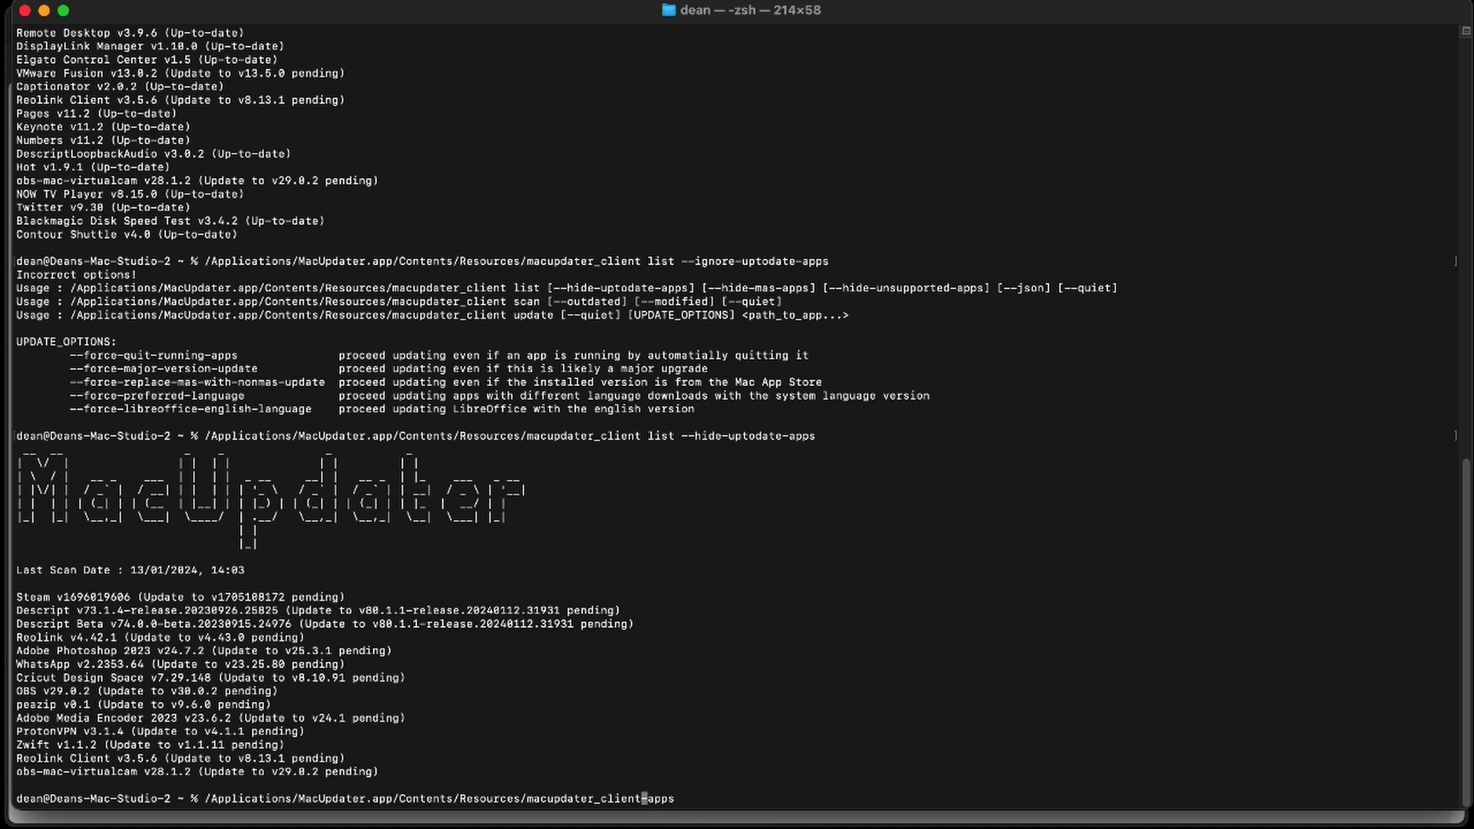
{"action": "type", "text": "scan"}
{"action": "key", "text": "Return"}
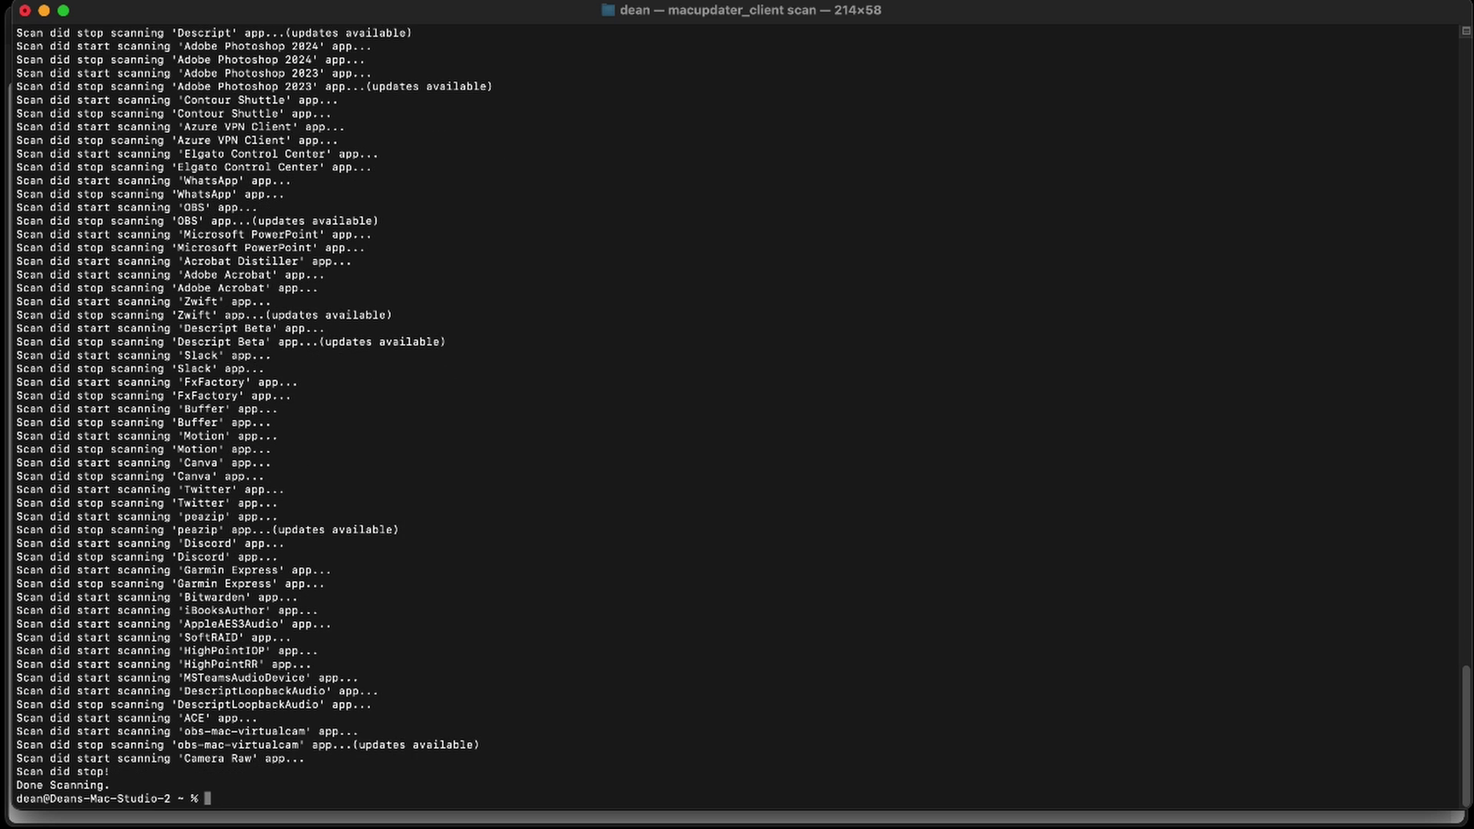
- Run macupdater_client list --hide-uptodate-apps again, showing 14 pending updates from the 14:30 scan
{"action": "type", "text": "/Applications/MacUpdater.app/Contents/Resources/macupdater_client list --hide-uptodate-apps"}
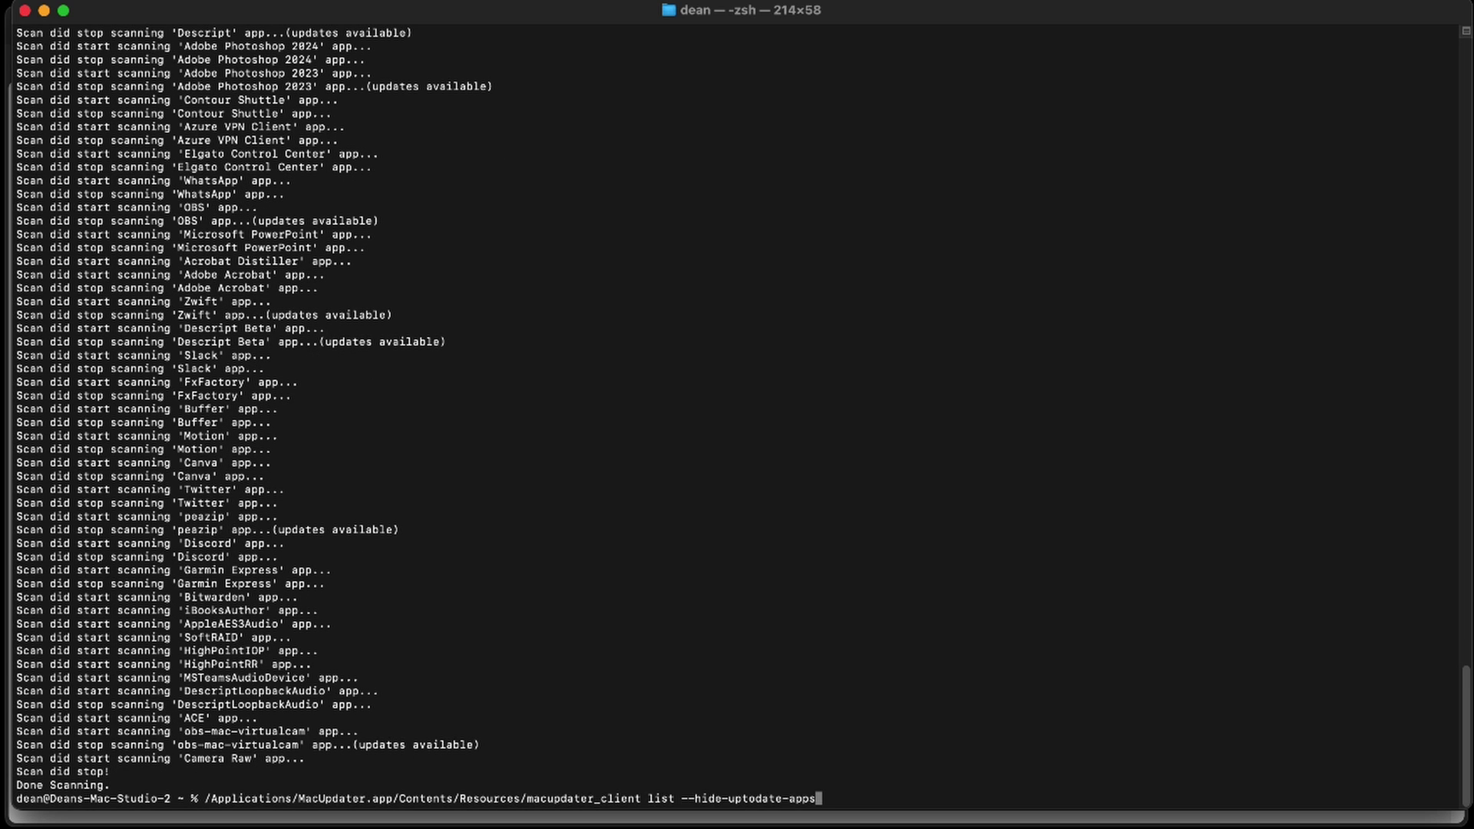
{"action": "key", "text": "Return"}
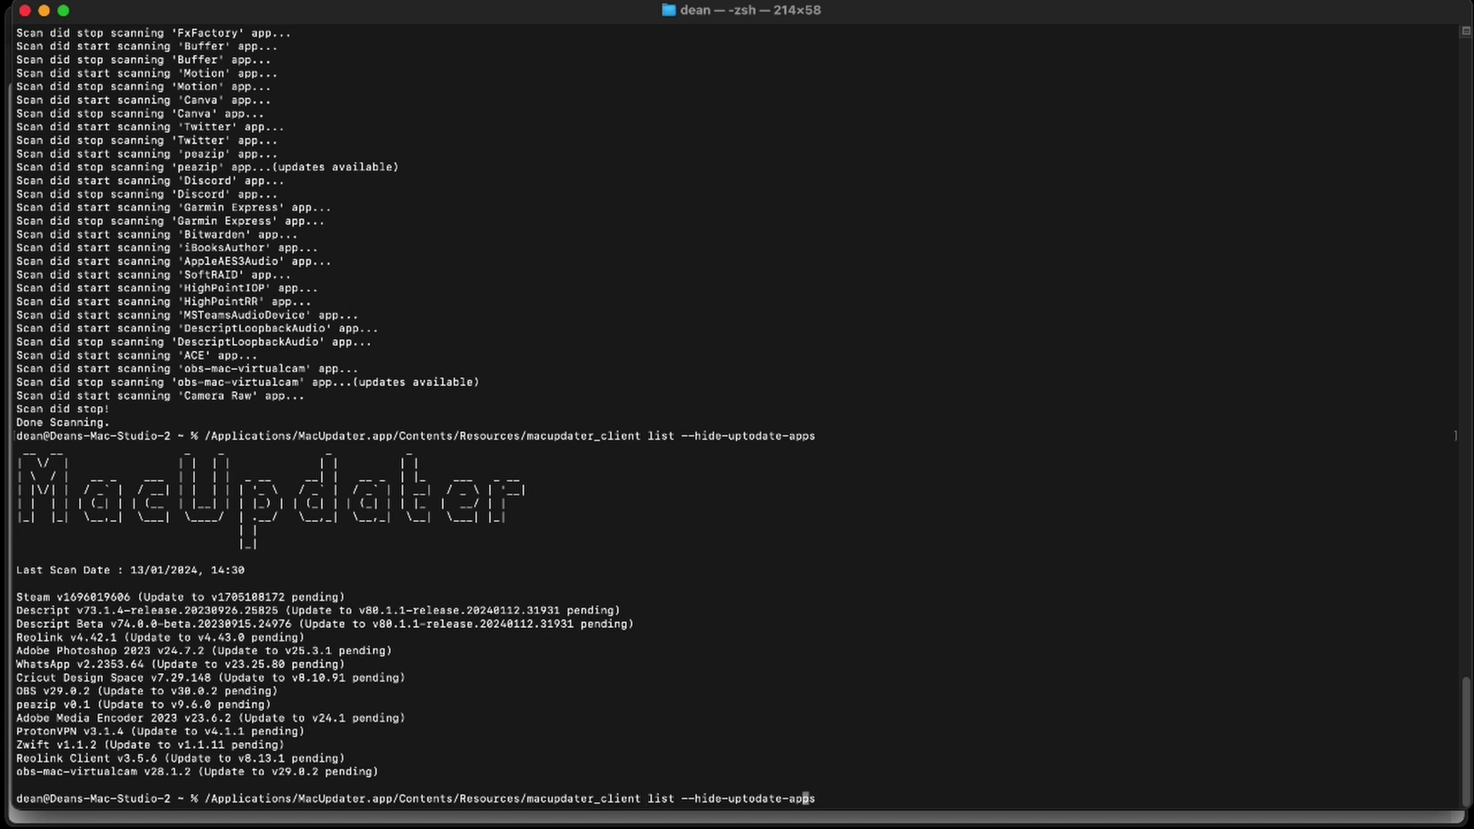
{"action": "key", "text": "Up"}
{"action": "key", "text": "Down"}
- Try the invalid option --hidee, which prints usage help listing the update options
{"action": "key", "text": "BackSpace"}
{"action": "key", "text": "BackSpace"}
{"action": "key", "text": "BackSpace"}
{"action": "key", "text": "BackSpace"}
{"action": "key", "text": "BackSpace"}
{"action": "key", "text": "BackSpace"}
{"action": "key", "text": "BackSpace"}
{"action": "key", "text": "BackSpace"}
{"action": "key", "text": "BackSpace"}
{"action": "key", "text": "BackSpace"}
{"action": "key", "text": "BackSpace"}
{"action": "key", "text": "BackSpace"}
{"action": "key", "text": "BackSpace"}
{"action": "key", "text": "BackSpace"}
{"action": "key", "text": "BackSpace"}
{"action": "type", "text": "ee"}
{"action": "key", "text": "Return"}
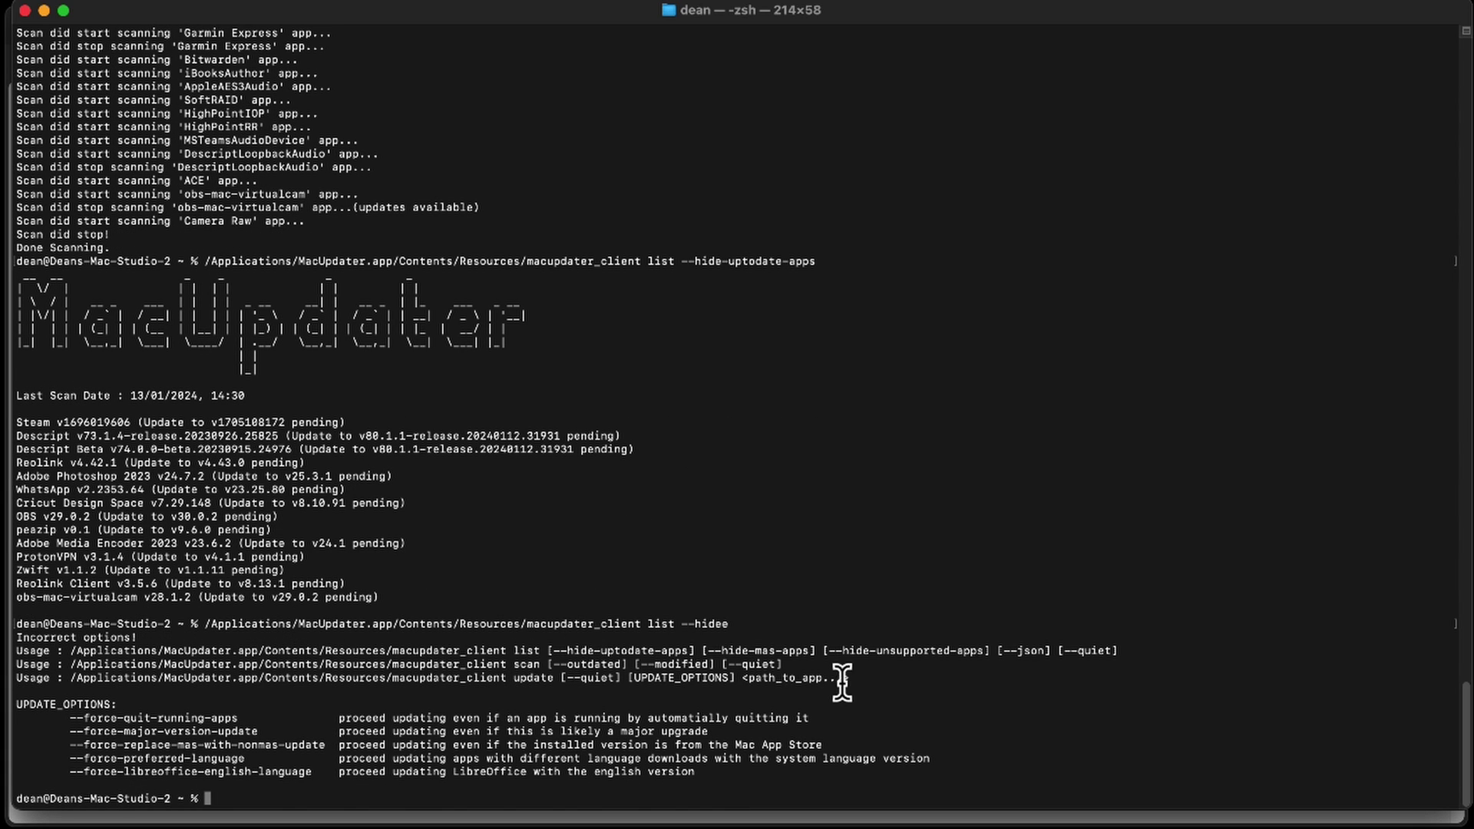
{"action": "key", "text": "Up"}
- Replace 'list --hidee' with 'update' and run macupdater_client update for all outdated apps
{"action": "key", "text": "BackSpace"}
{"action": "key", "text": "BackSpace"}
{"action": "key", "text": "BackSpace"}
{"action": "key", "text": "BackSpace"}
{"action": "key", "text": "BackSpace"}
{"action": "key", "text": "BackSpace"}
{"action": "key", "text": "BackSpace"}
{"action": "key", "text": "BackSpace"}
{"action": "key", "text": "BackSpace"}
{"action": "key", "text": "BackSpace"}
{"action": "key", "text": "BackSpace"}
{"action": "key", "text": "BackSpace"}
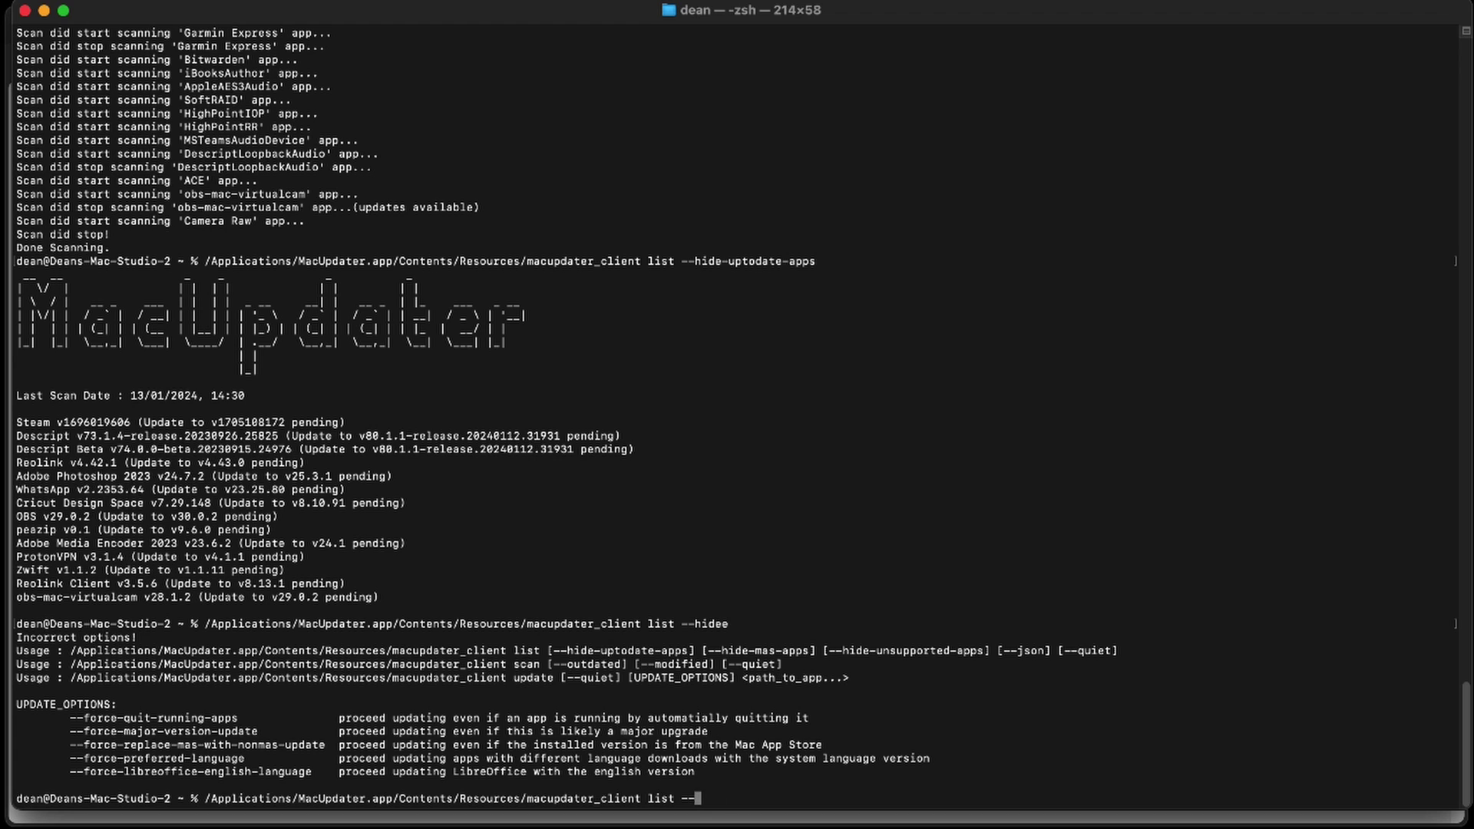
{"action": "type", "text": "ient update"}
{"action": "key", "text": "Return"}
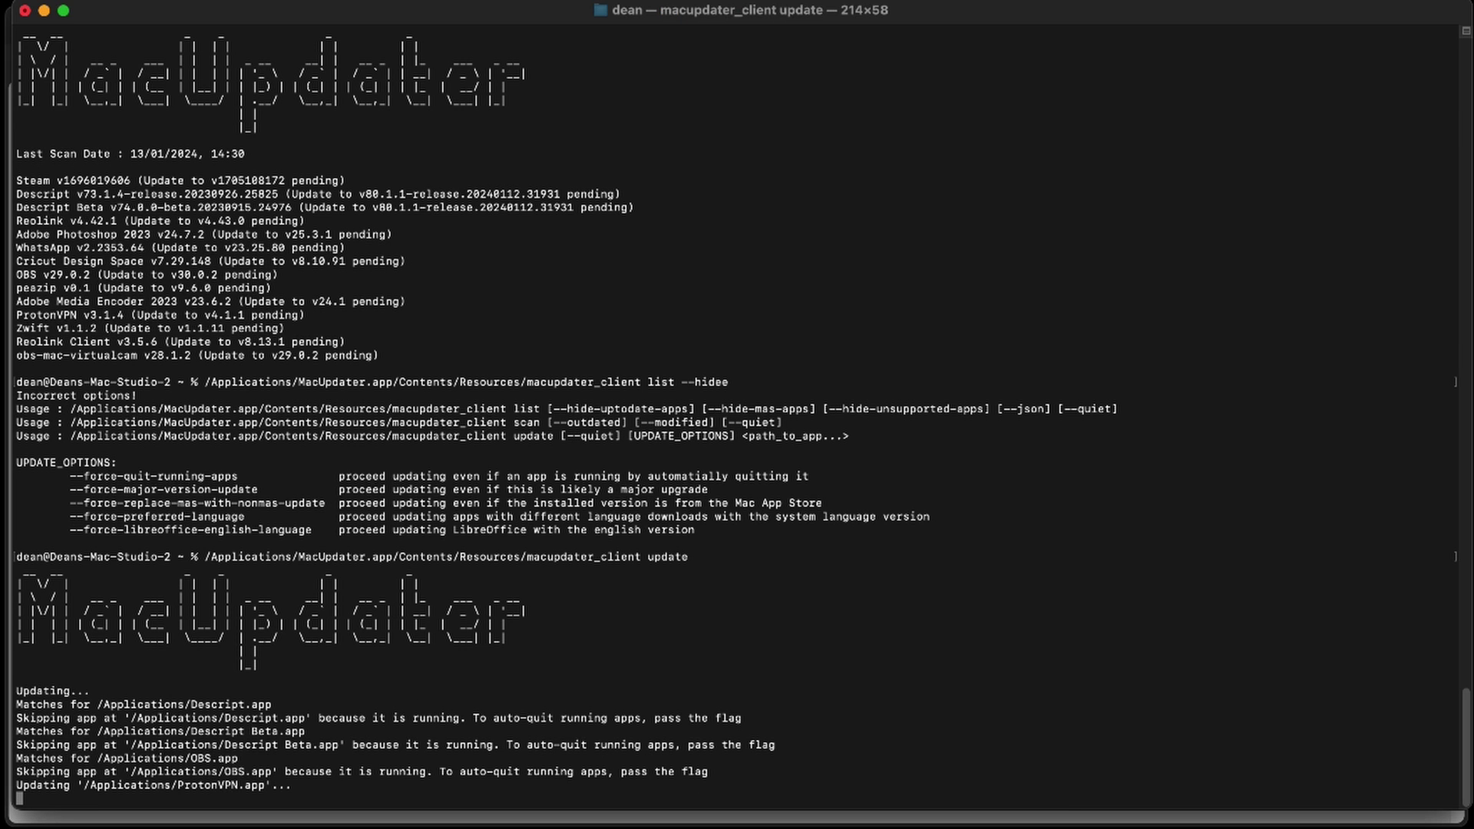